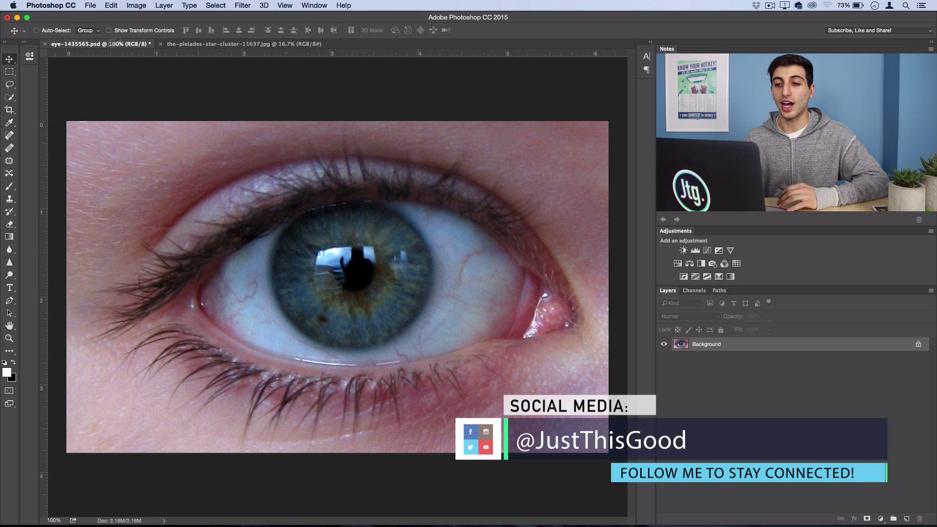
# Step: Switch to the the-pleiades-star-cluster-11637.jpg document
pyautogui.click(228, 43)
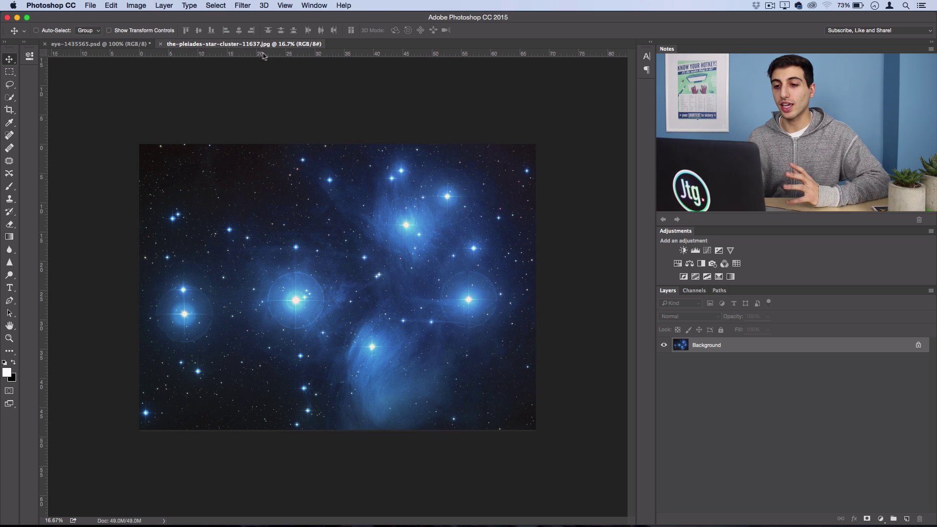
# Step: Copy the star cluster image into the eye photo as a new layer
pyautogui.moveTo(270, 44); pyautogui.dragTo(432, 402)
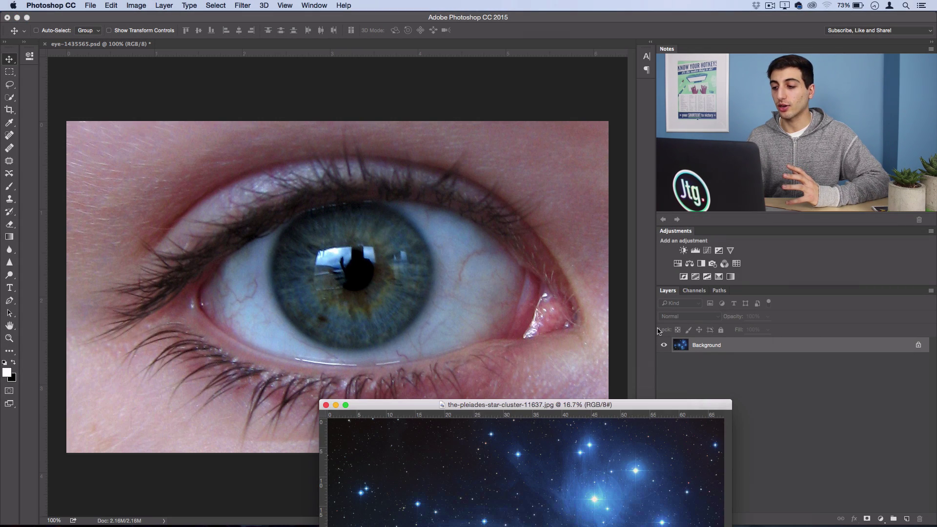
pyautogui.moveTo(718, 346); pyautogui.dragTo(359, 262)
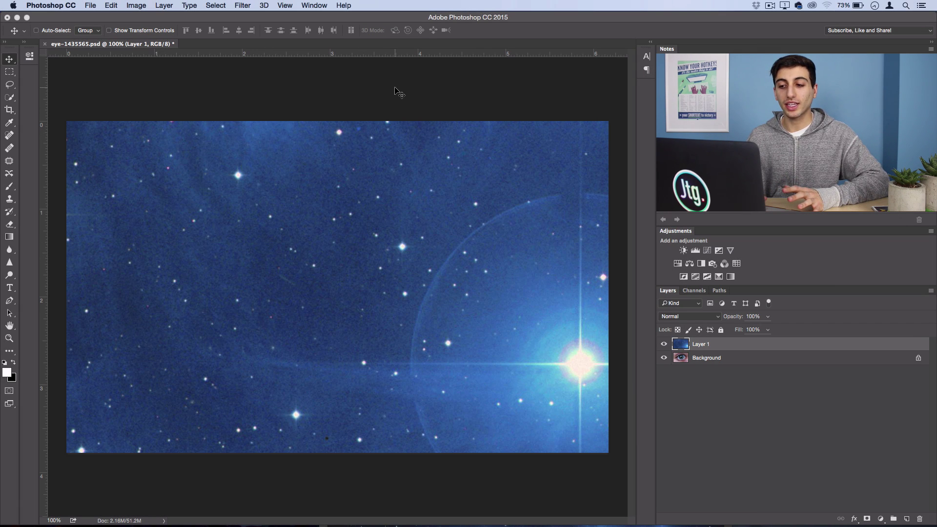
pyautogui.scroll(-5, 444, 212)
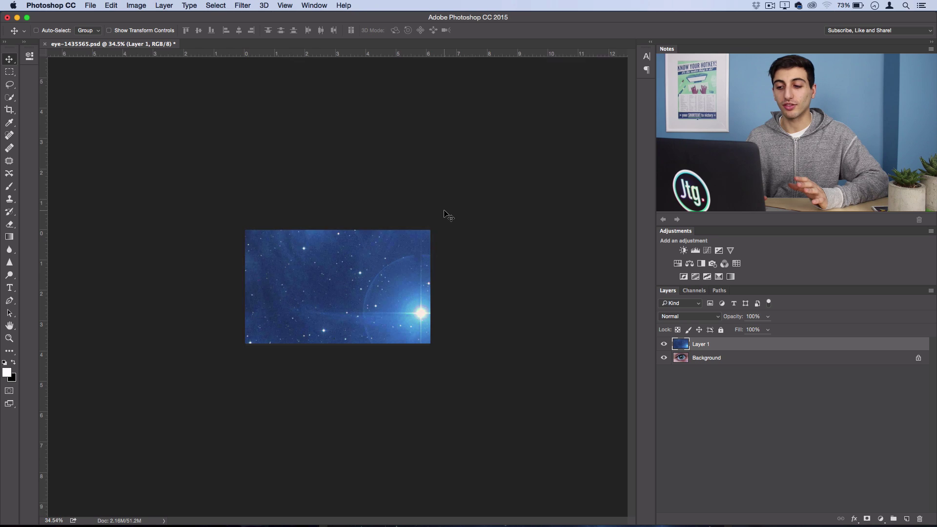
pyautogui.scroll(-3, 448, 215)
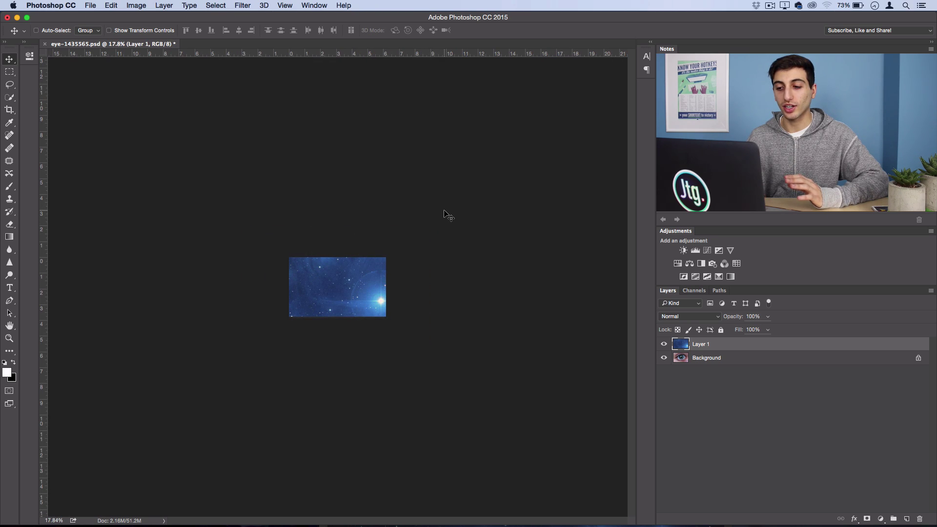
# Step: Free Transform the star layer proportionally, sizing and placing it over the iris, and commit
pyautogui.click(111, 6)
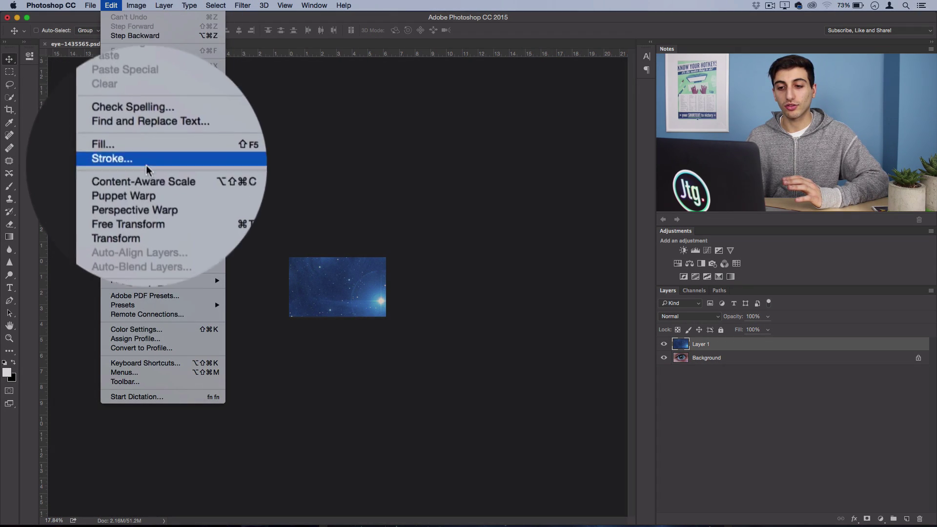
pyautogui.click(146, 198)
pyautogui.press('shift')
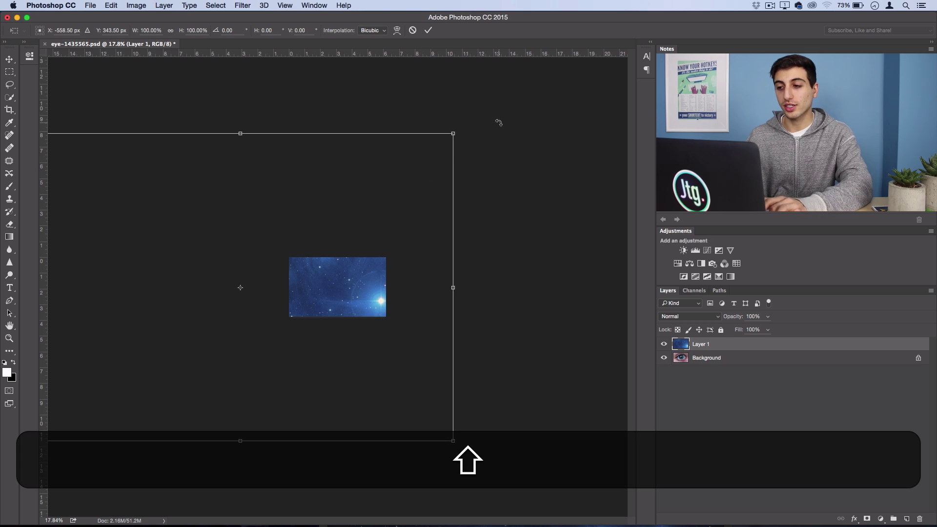
pyautogui.moveTo(453, 131); pyautogui.dragTo(62, 429)
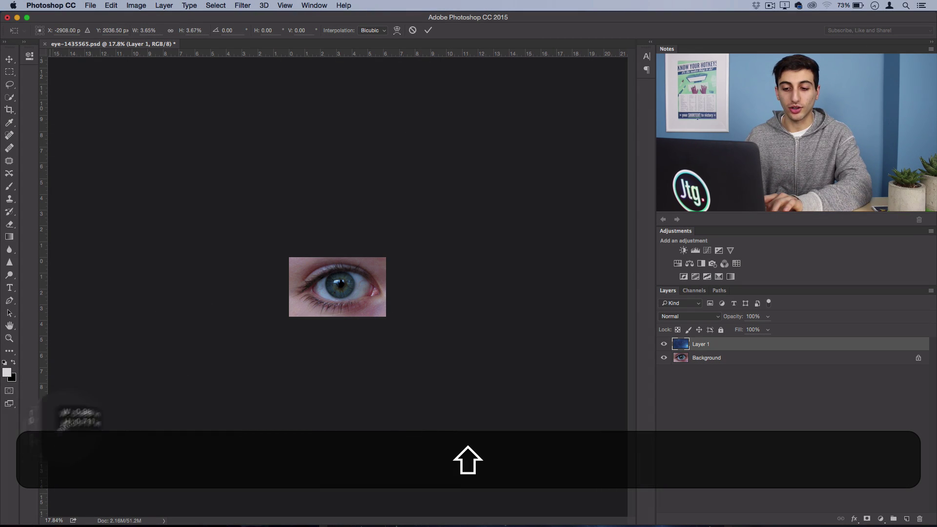
pyautogui.moveTo(120, 404); pyautogui.dragTo(355, 275)
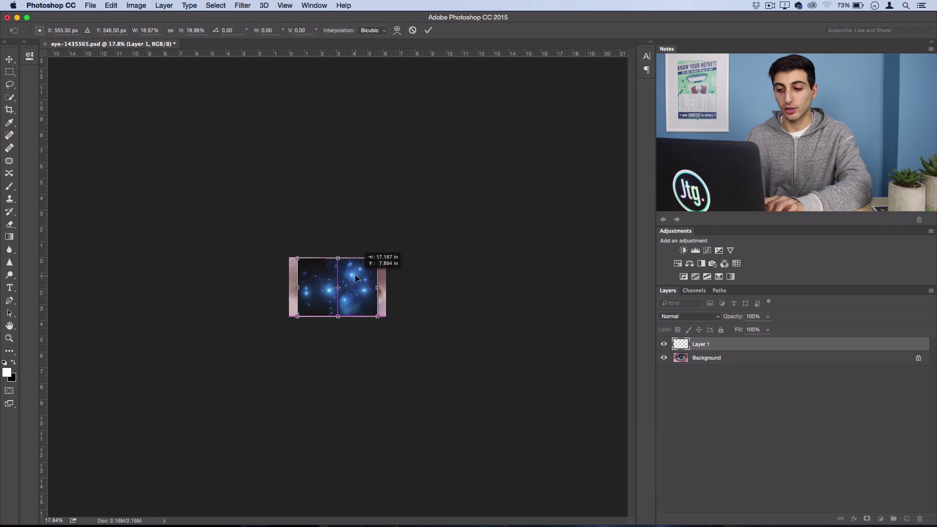
pyautogui.scroll(8, 399, 166)
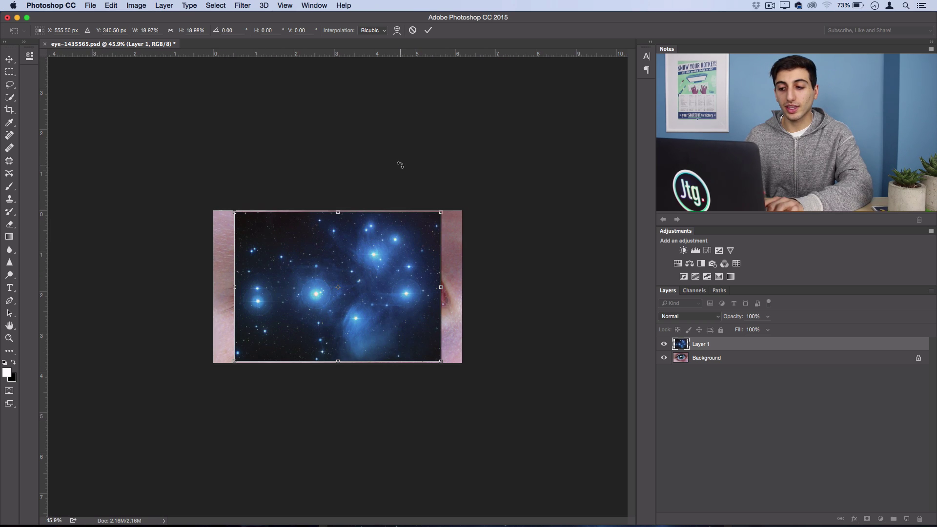
pyautogui.scroll(1, 400, 165)
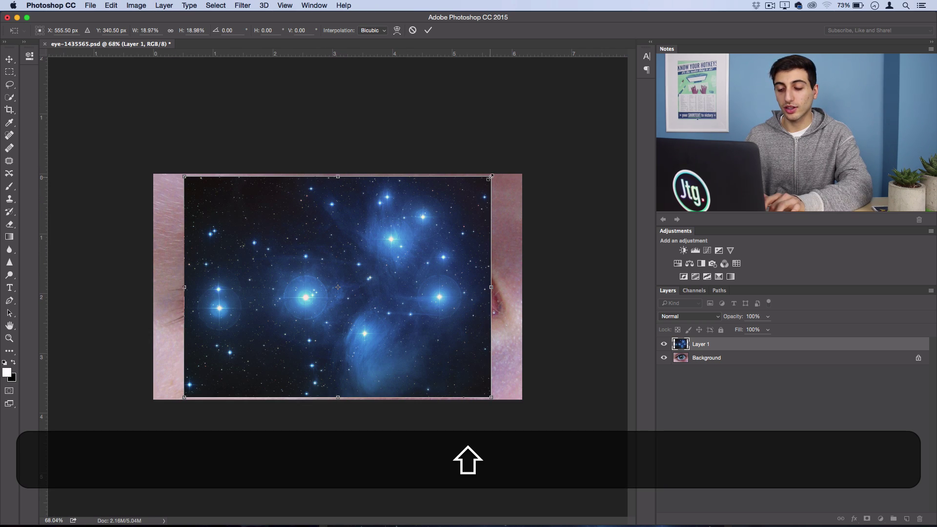
pyautogui.moveTo(492, 176); pyautogui.dragTo(301, 315)
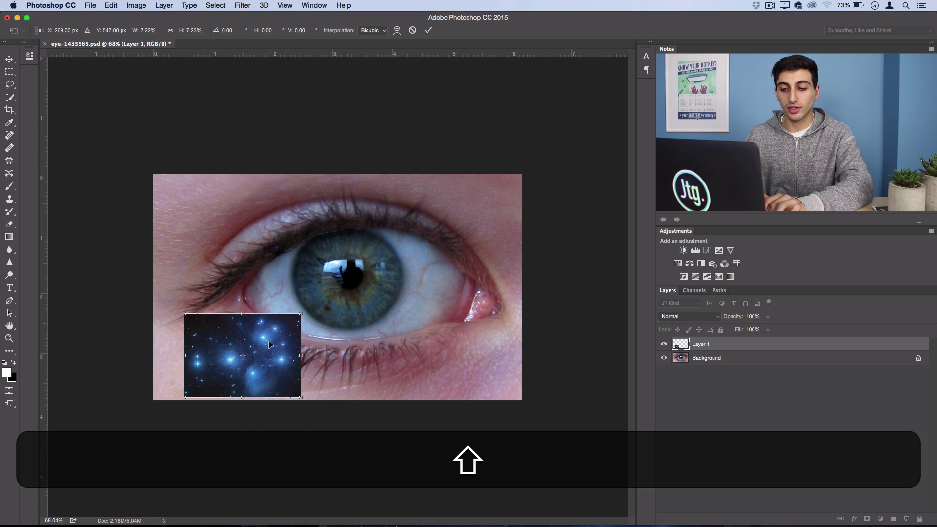
pyautogui.moveTo(270, 345); pyautogui.dragTo(353, 251)
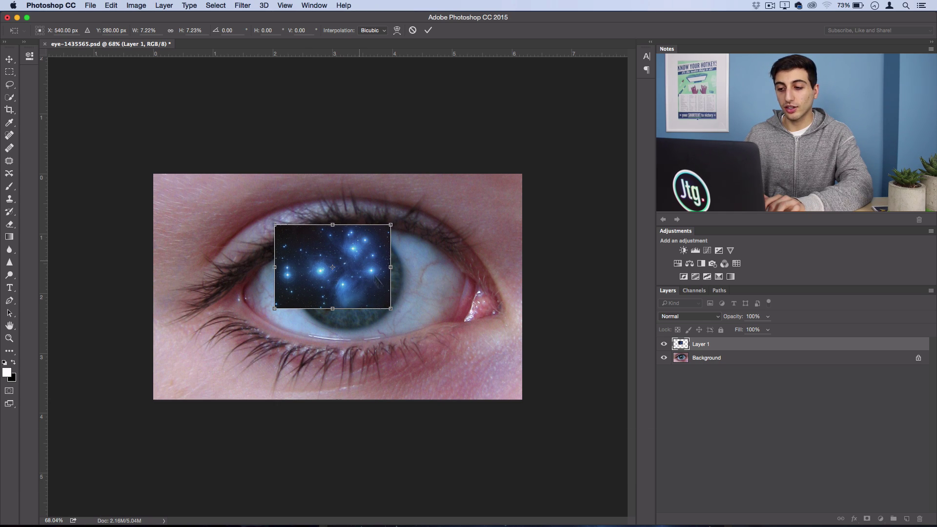
pyautogui.moveTo(391, 309); pyautogui.dragTo(411, 326)
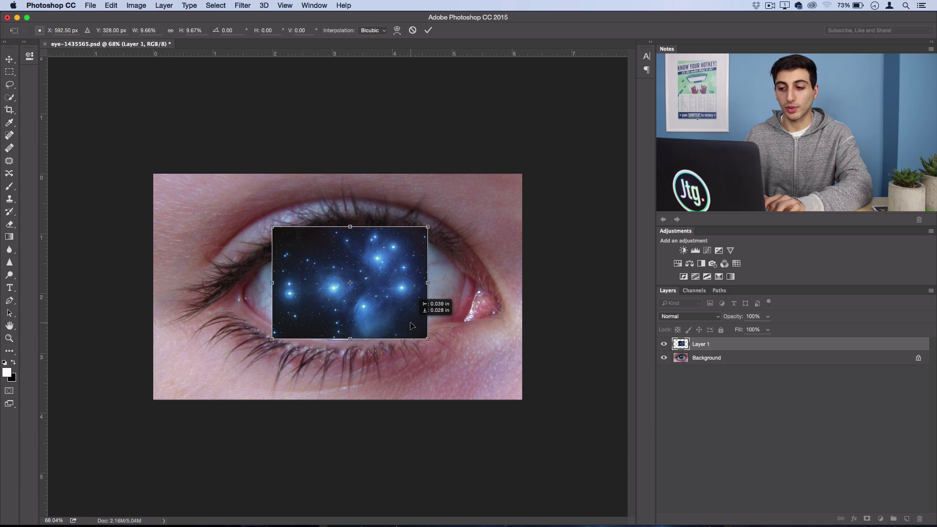
pyautogui.press('Return')
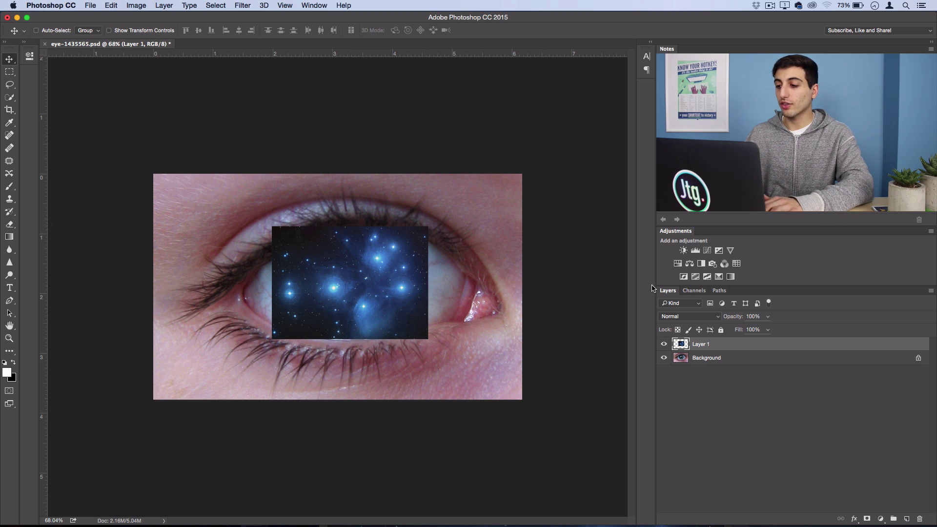
# Step: Set Layer 1 to Screen blend mode and add a black hide-all layer mask
pyautogui.click(689, 317)
pyautogui.click(692, 385)
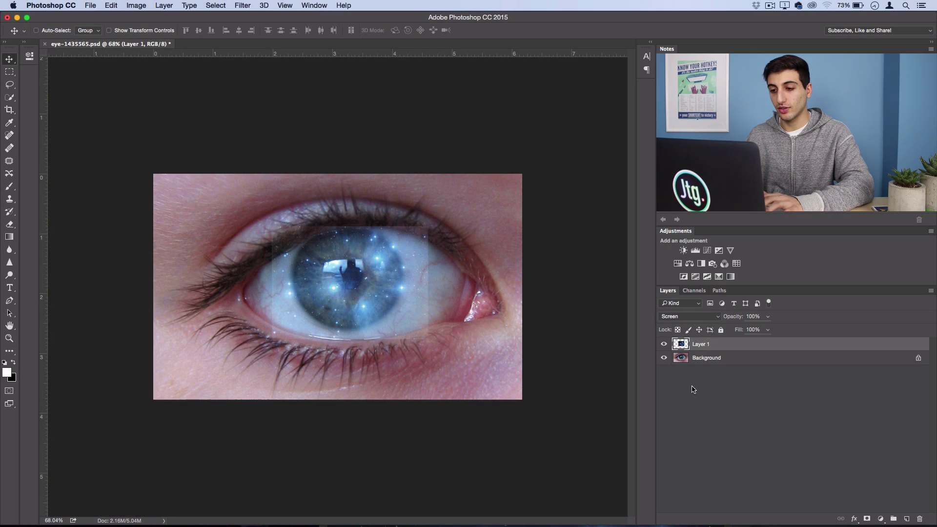
pyautogui.click(164, 6)
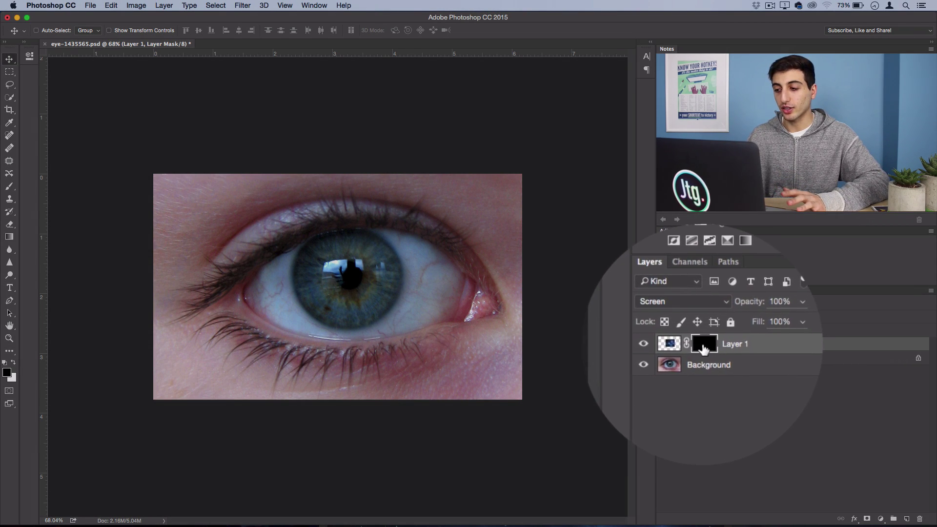
# Step: Choose the Brush Tool with 0% hardness and a 127 px size
pyautogui.click(10, 186)
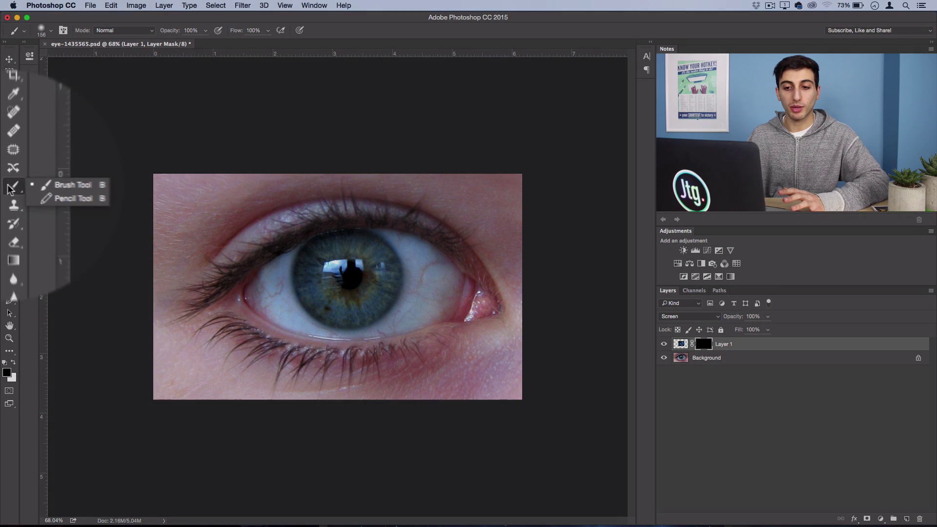
pyautogui.click(49, 30)
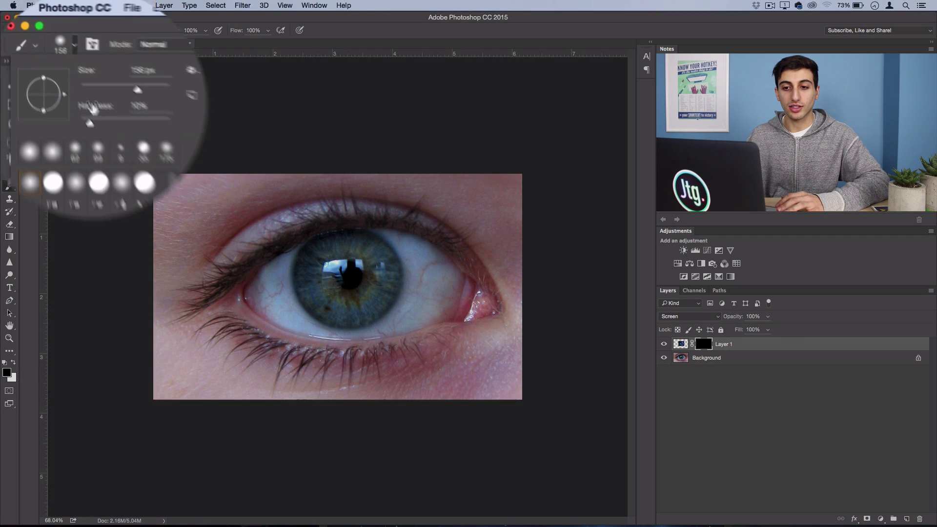
pyautogui.moveTo(60, 85); pyautogui.dragTo(53, 86)
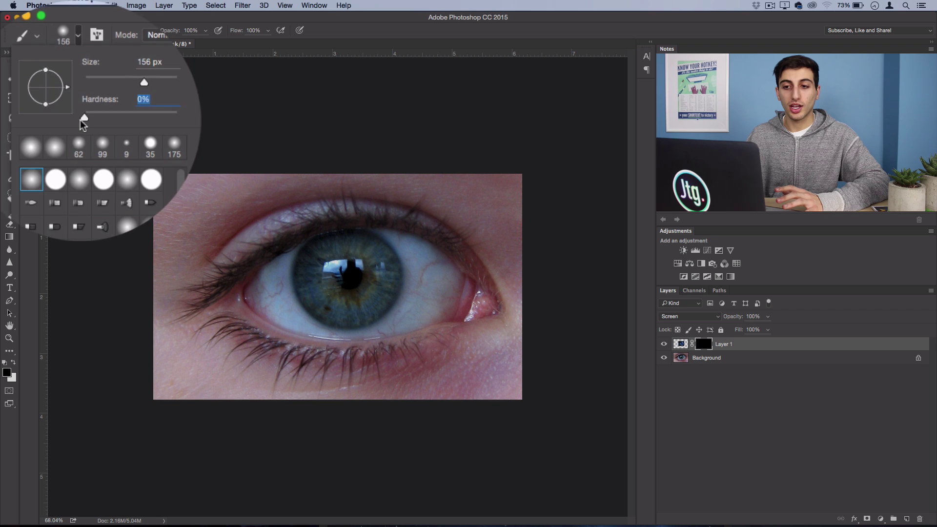
pyautogui.moveTo(91, 61); pyautogui.dragTo(89, 61)
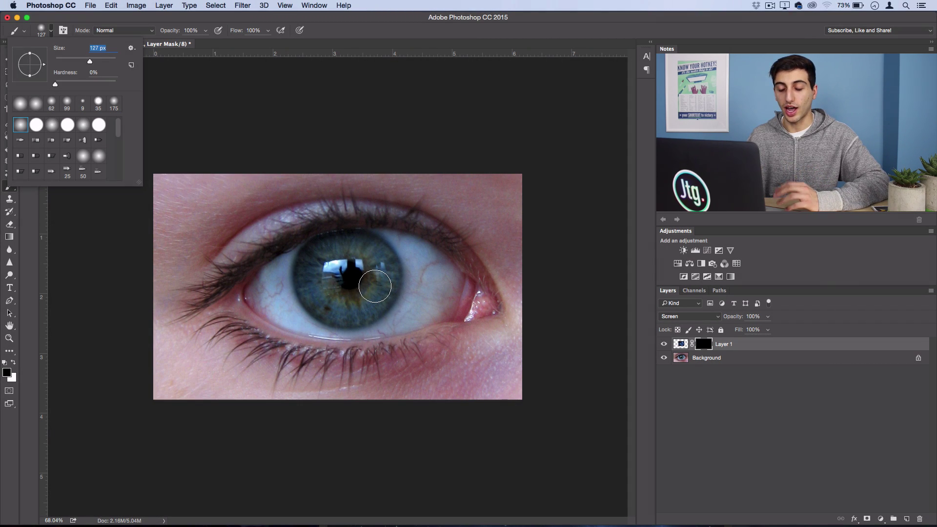
pyautogui.click(50, 32)
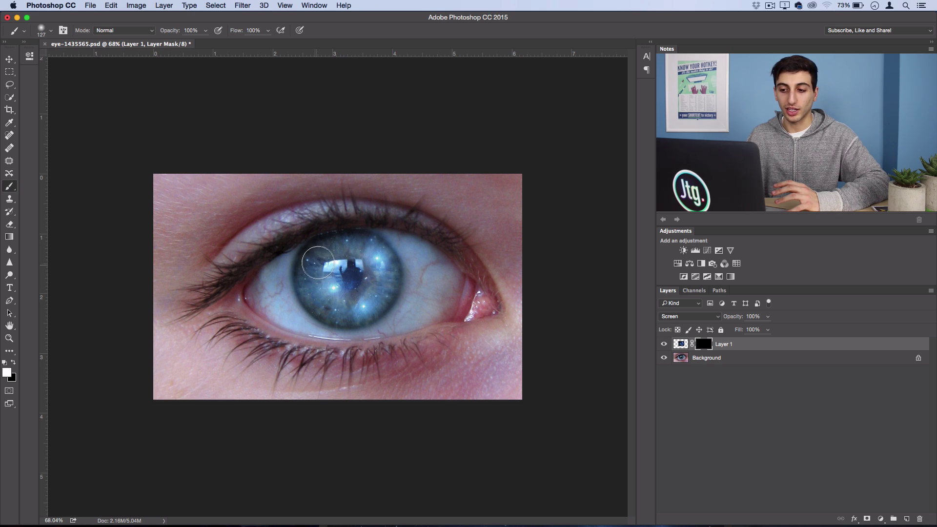
# Step: Paint white over the iris on Layer 1's mask, enlarging the brush slightly with ]
pyautogui.moveTo(318, 263); pyautogui.dragTo(332, 288)
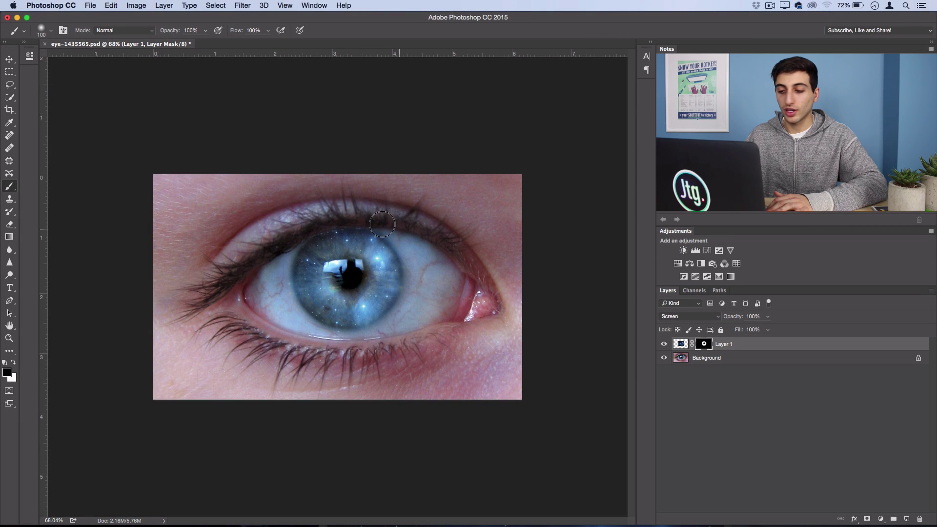
pyautogui.press(']')
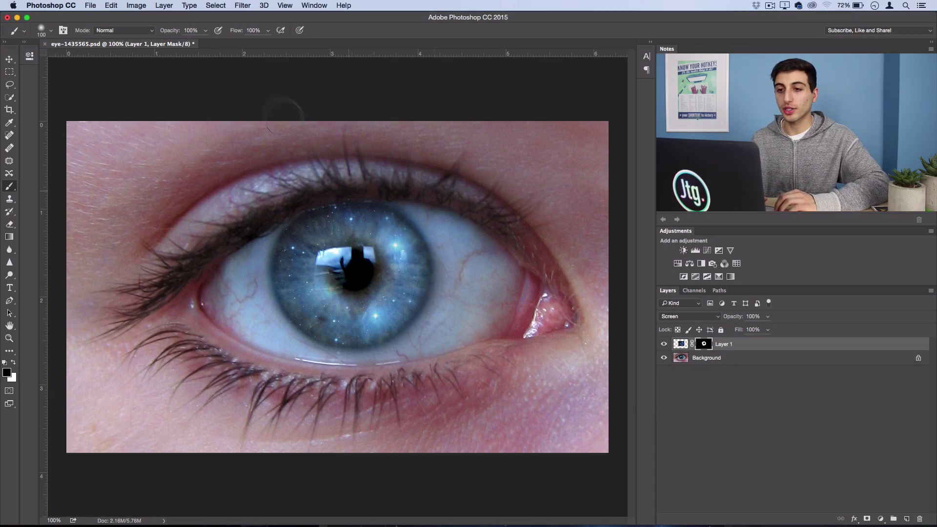
# Step: Add a Photo Filter adjustment layer, Underwater at 75% density, in Overlay blend mode
pyautogui.click(164, 5)
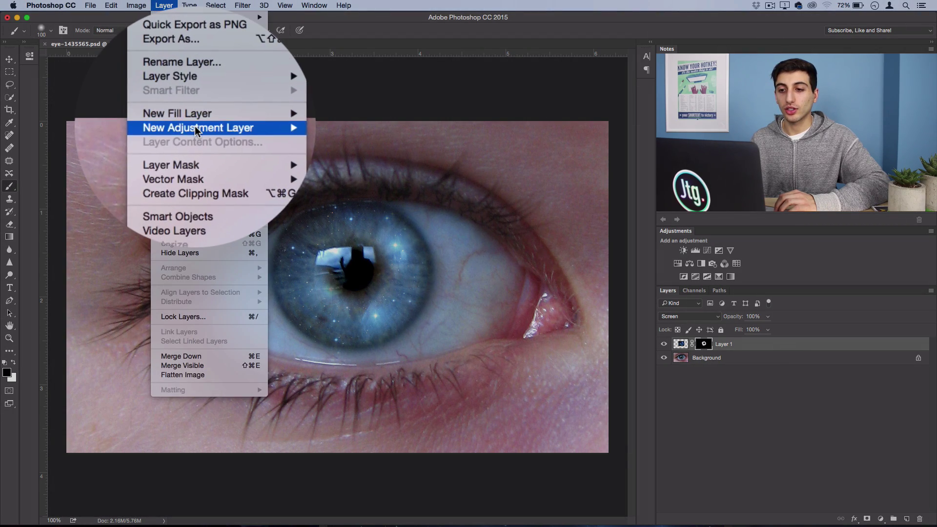
pyautogui.moveTo(195, 126)
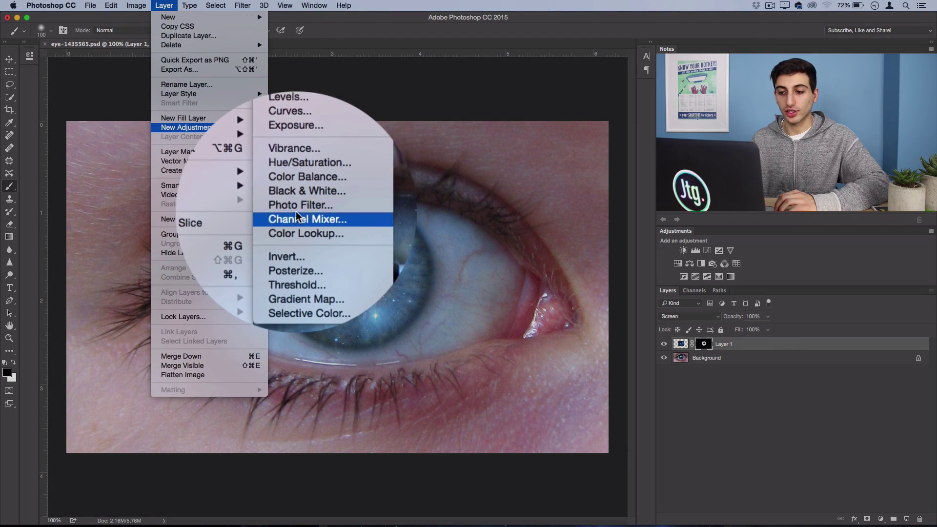
pyautogui.click(298, 208)
pyautogui.click(97, 78)
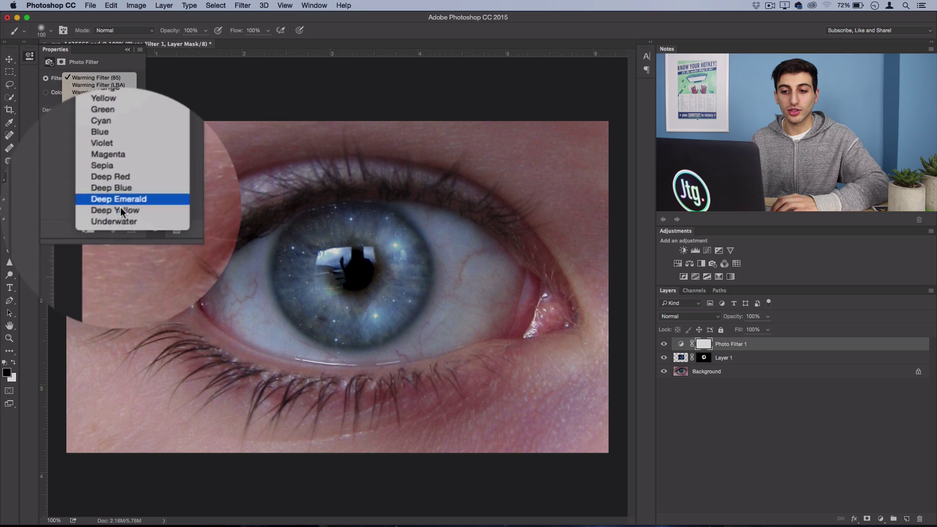
pyautogui.click(120, 217)
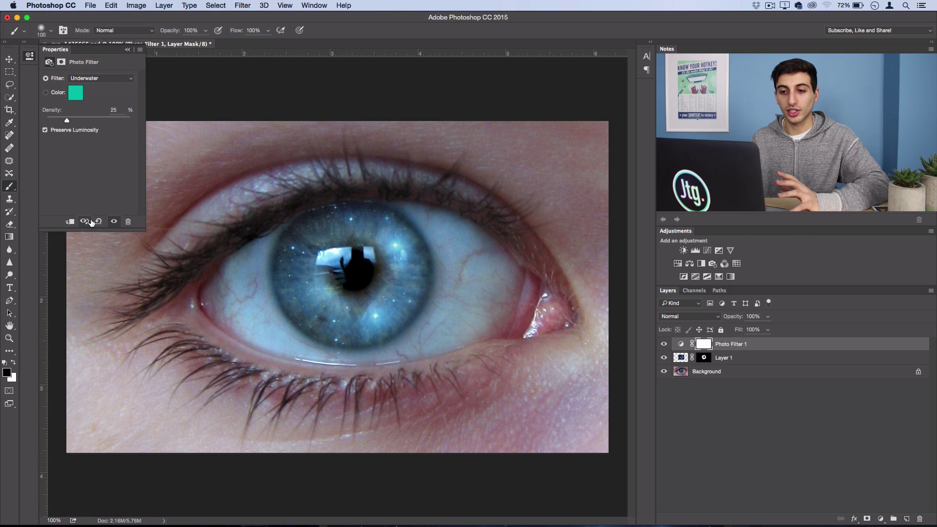
pyautogui.moveTo(69, 121); pyautogui.dragTo(108, 118)
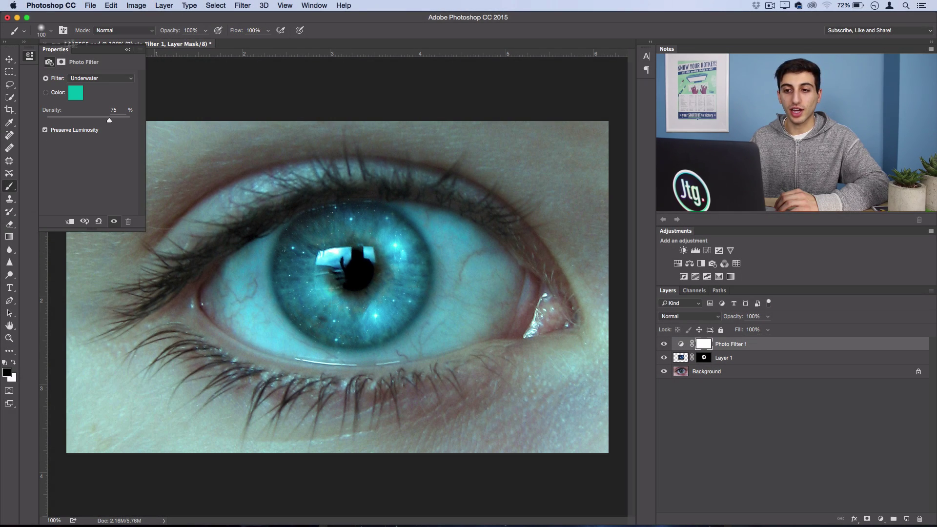
pyautogui.click(128, 50)
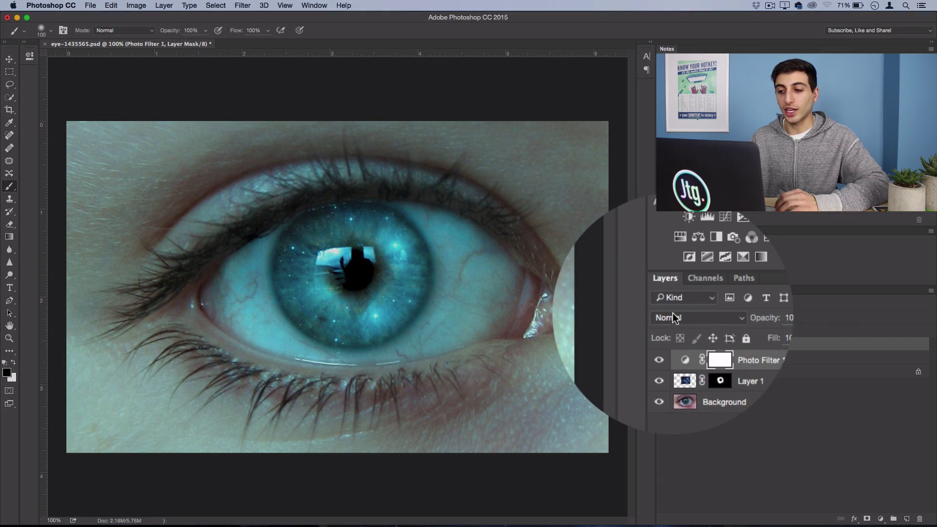
pyautogui.click(683, 317)
pyautogui.click(685, 409)
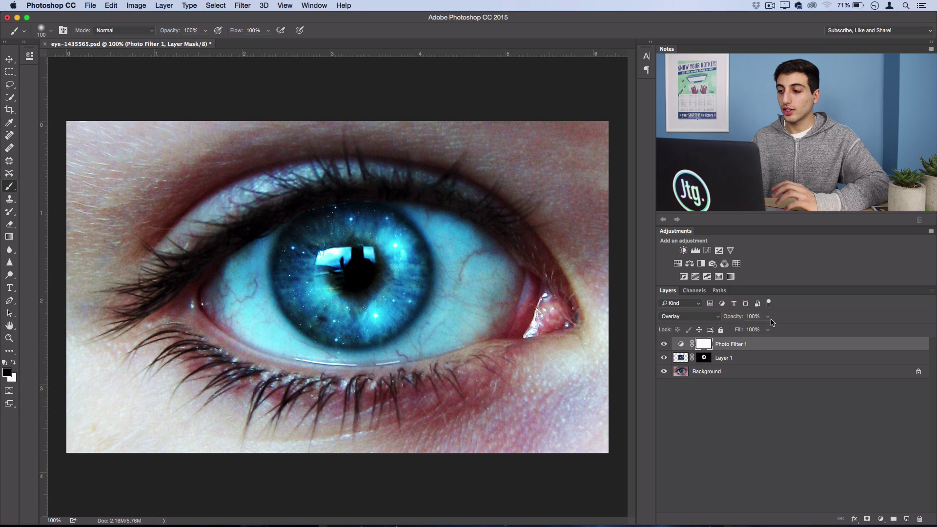
# Step: Lower Photo Filter 1's opacity to 50% and toggle its visibility to compare
pyautogui.moveTo(769, 319)
pyautogui.mouseDown()
pyautogui.moveTo(743, 327)
pyautogui.moveTo(753, 325)
pyautogui.mouseUp()
pyautogui.click(664, 344)
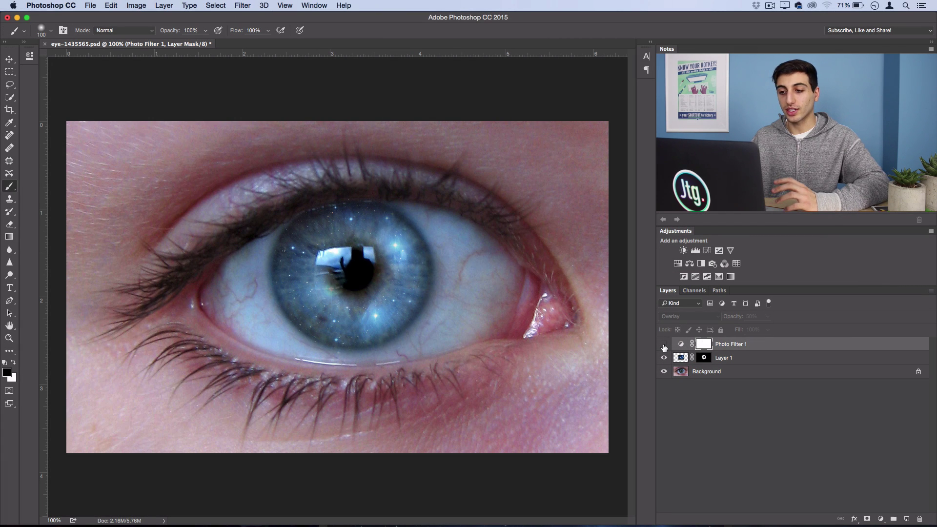
pyautogui.click(664, 345)
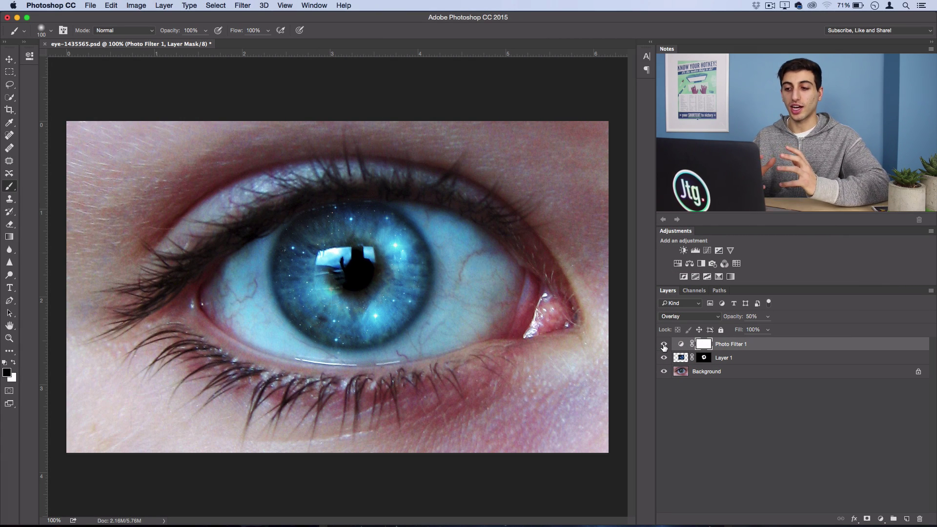